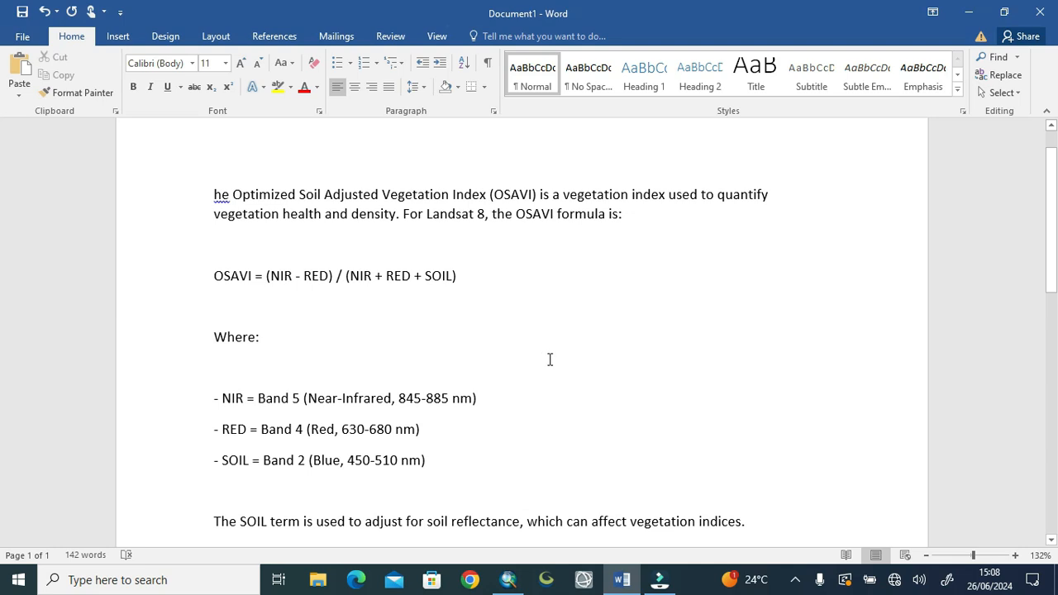
# Step: Review the band definitions and highlight the OSAVI formula in the document, and switch to ArcMap
pyautogui.scroll(-3, 270, 370)
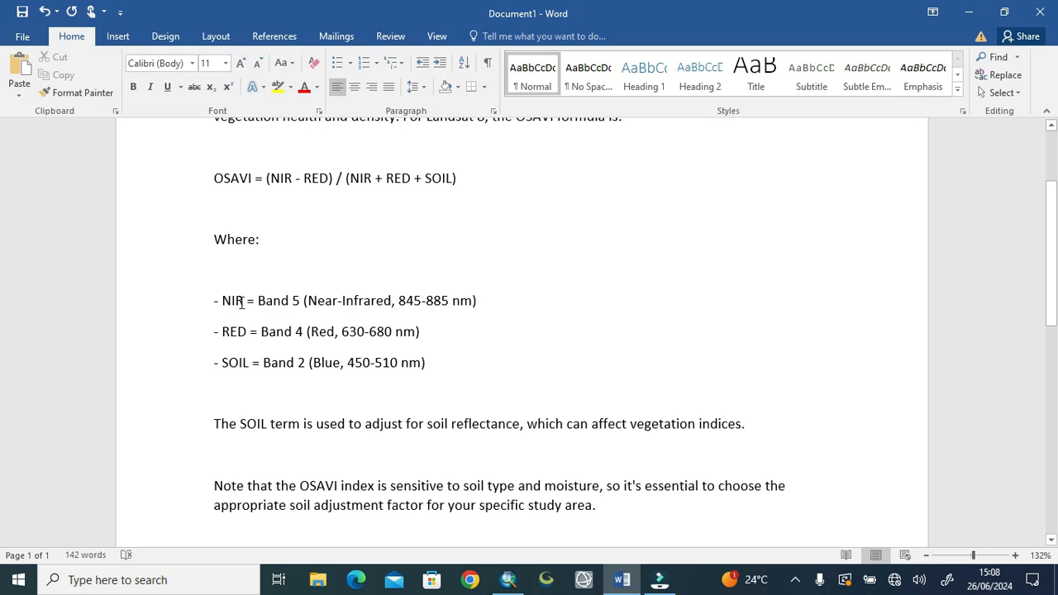
pyautogui.click(208, 170)
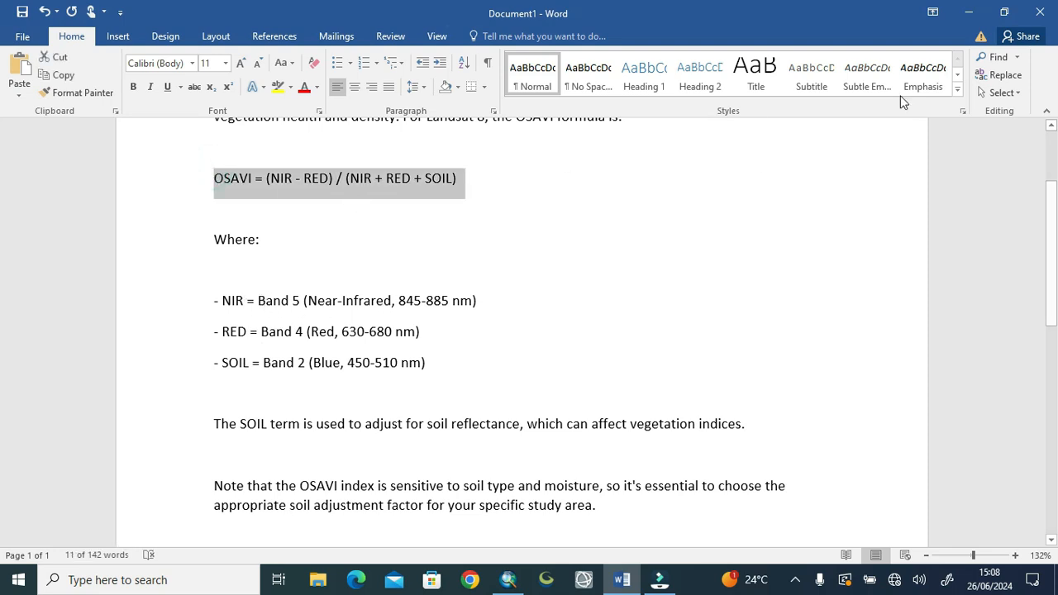
pyautogui.click(965, 15)
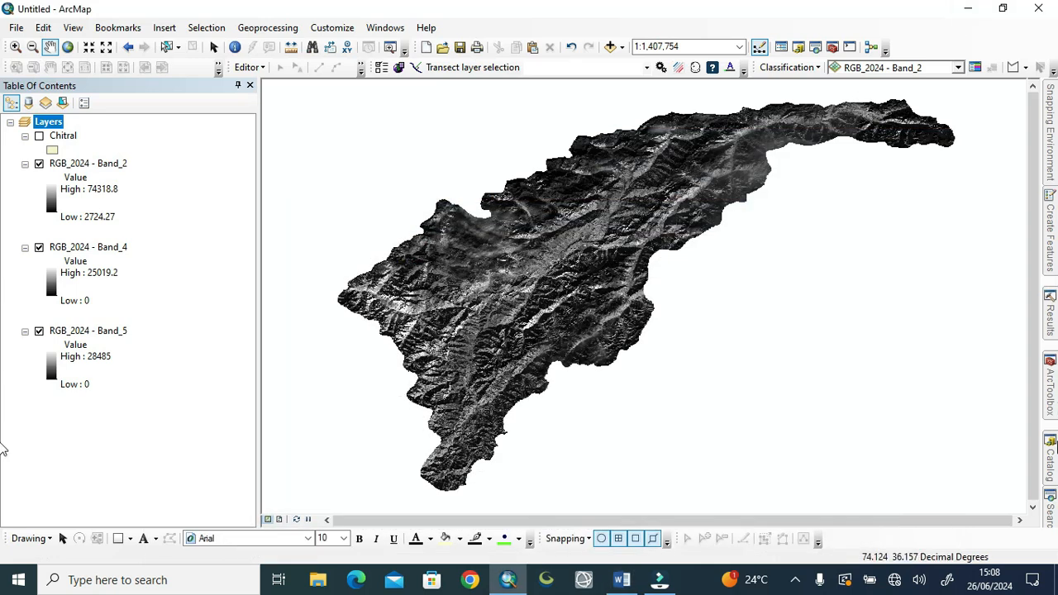
# Step: Search the geoprocessing tools for "raster calculator" and open the Raster Calculator from Spatial Analyst
pyautogui.click(1050, 513)
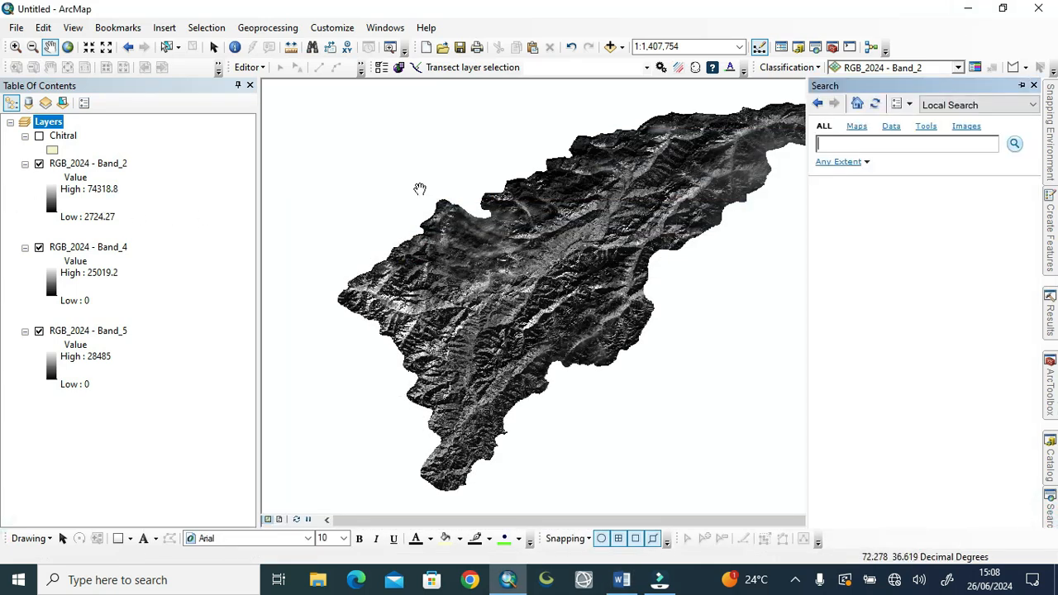
pyautogui.click(907, 143)
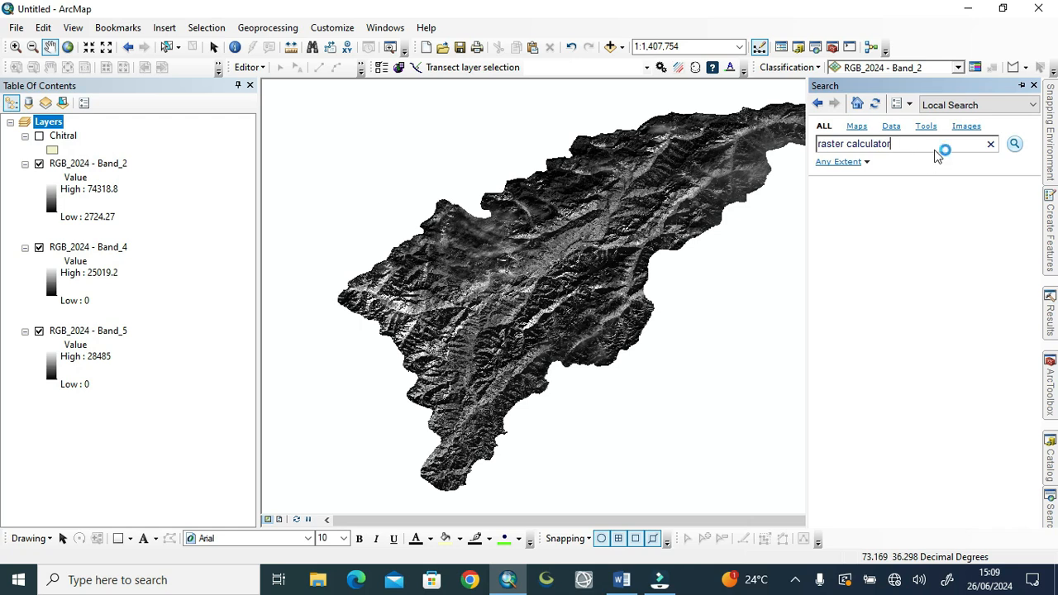
pyautogui.press('Return')
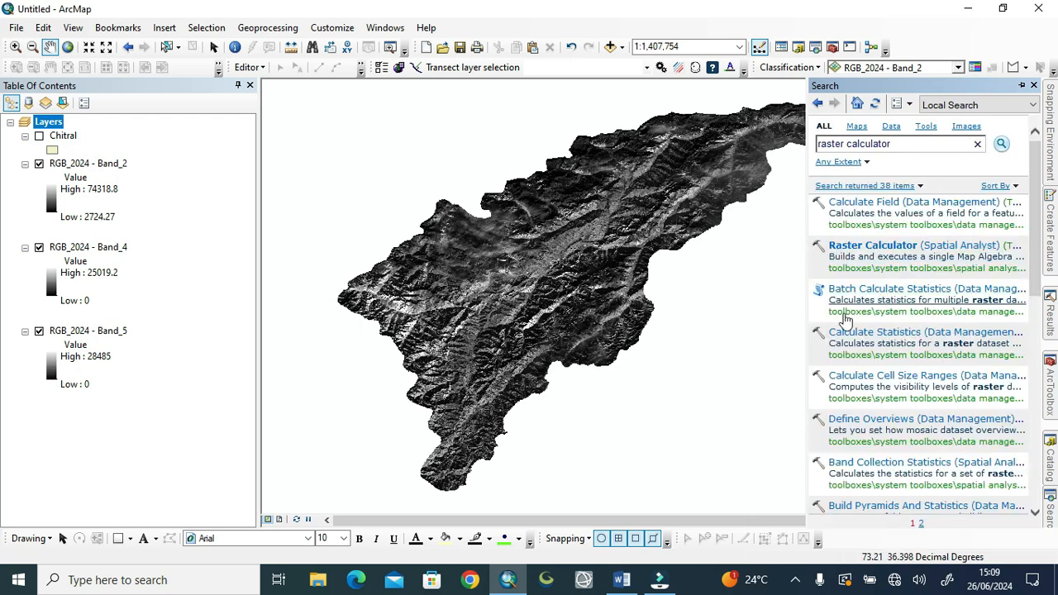
pyautogui.click(860, 244)
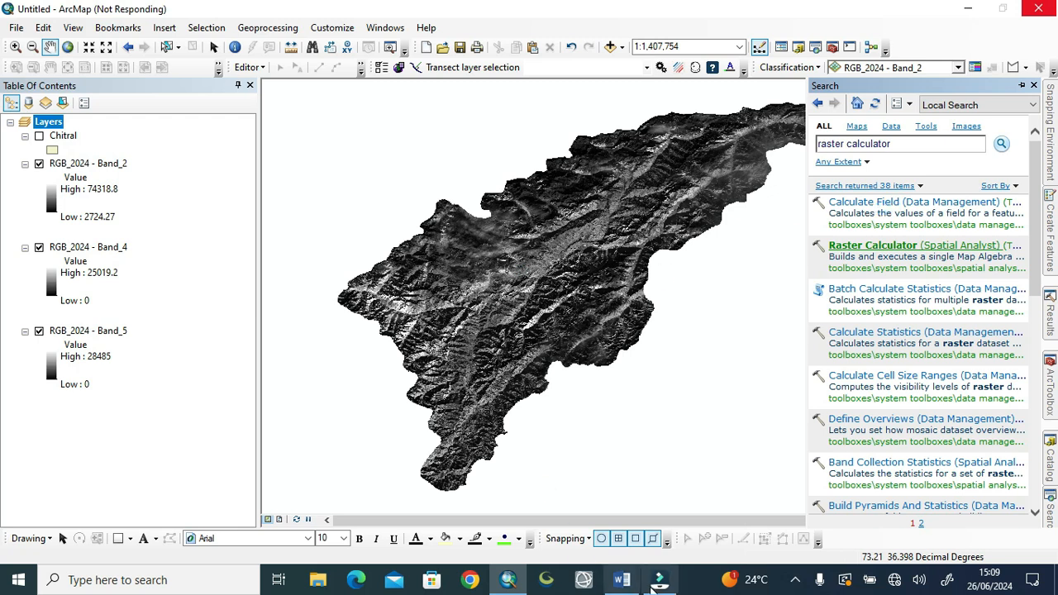
# Step: Switch to Word to examine the OSAVI formula, its band definitions and the notes on soil adjustment, and return to ArcMap
pyautogui.click(620, 579)
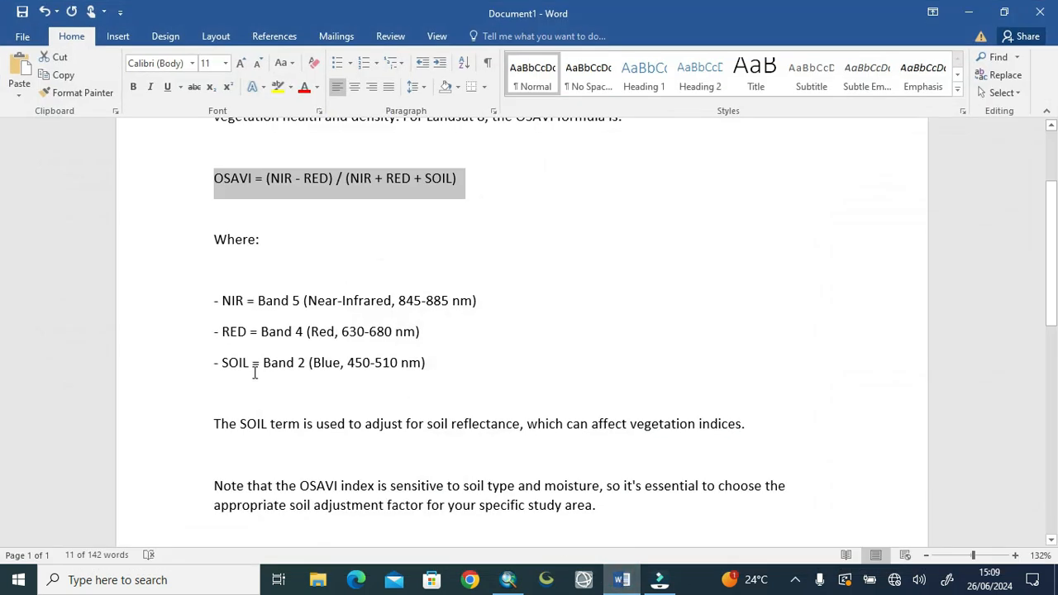
pyautogui.scroll(2, 521, 306)
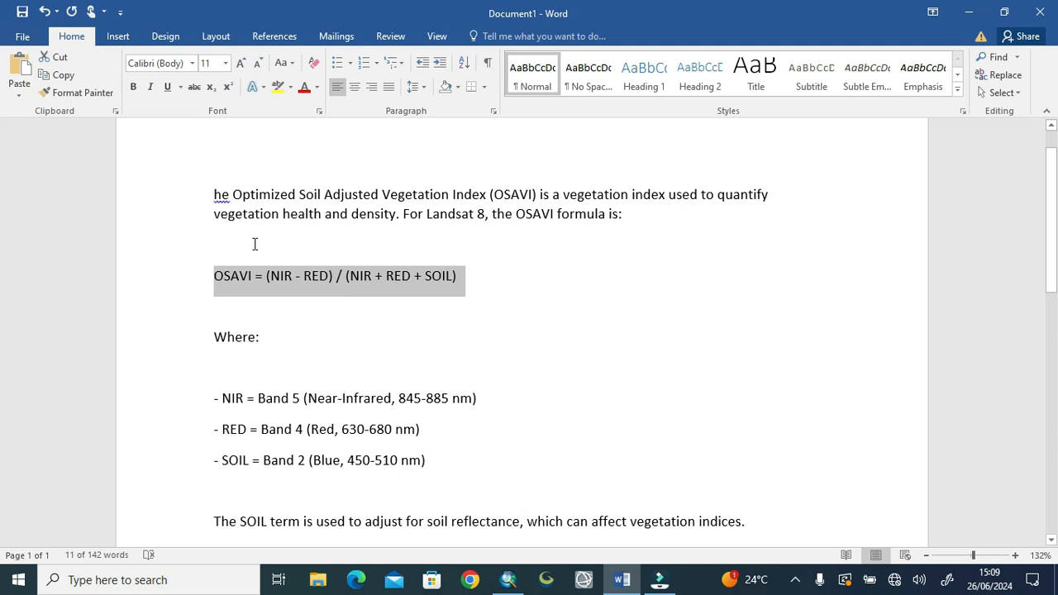
pyautogui.scroll(-6, 743, 295)
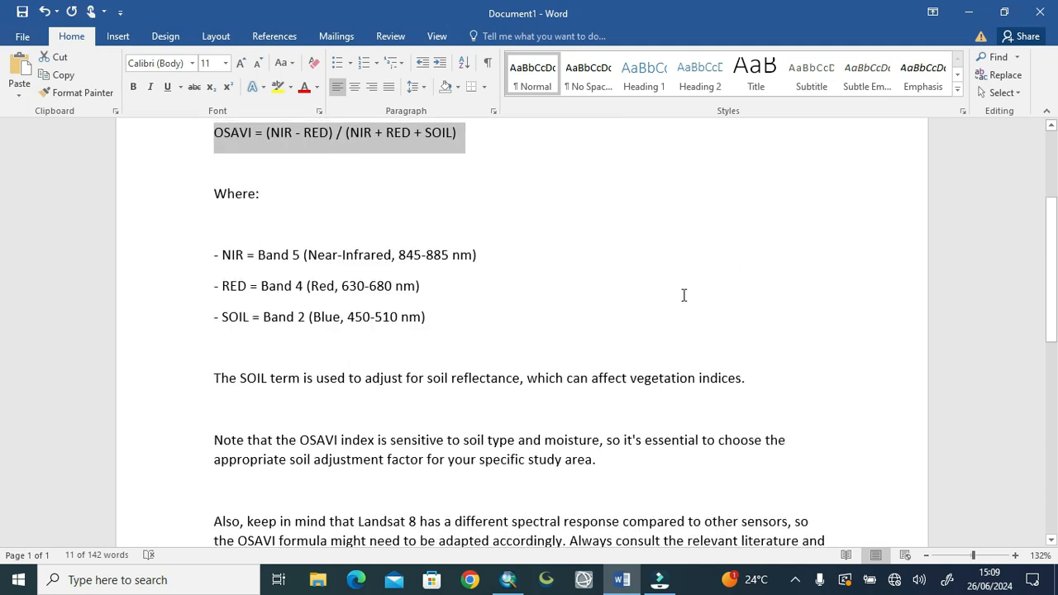
pyautogui.scroll(-1, 683, 298)
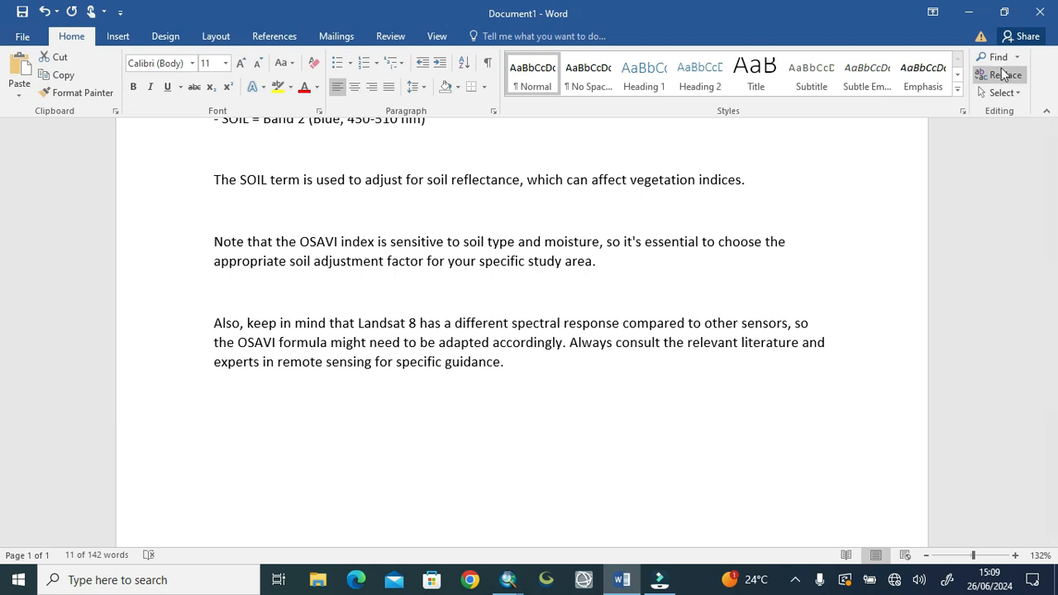
pyautogui.click(970, 18)
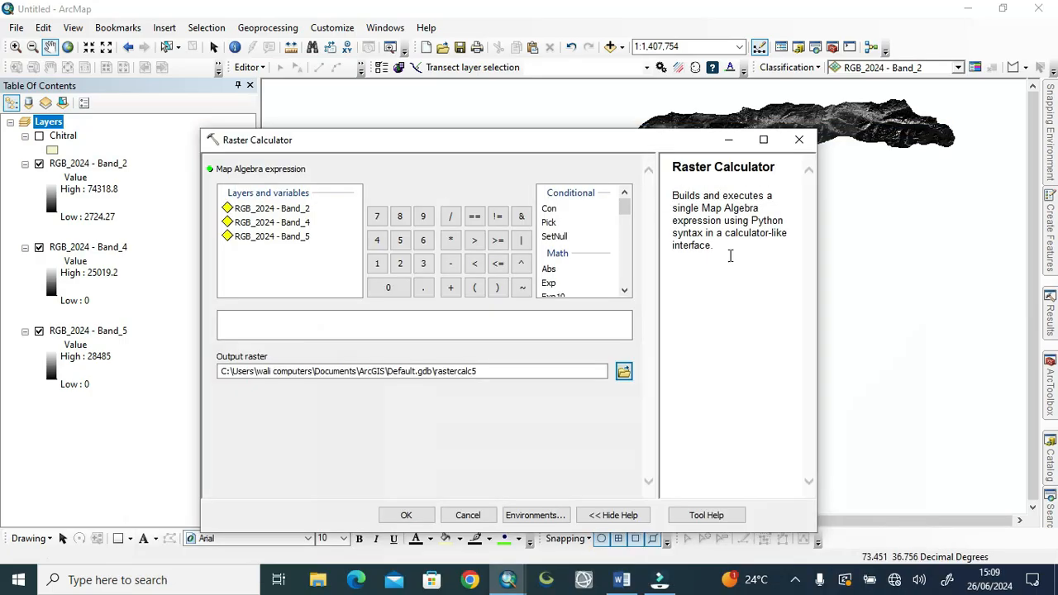
pyautogui.click(623, 578)
pyautogui.scroll(7, 413, 373)
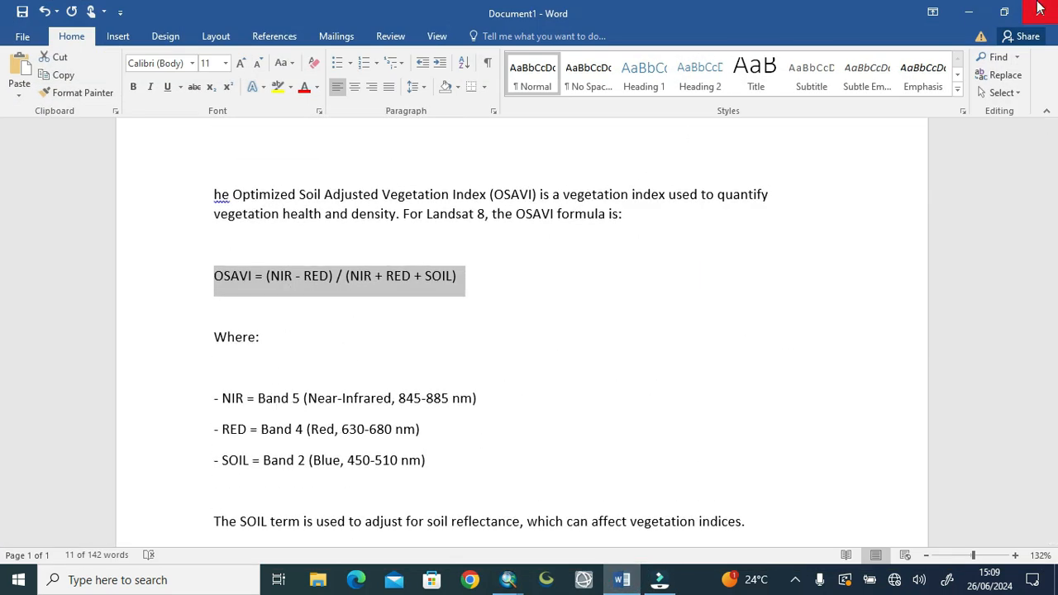
pyautogui.click(969, 12)
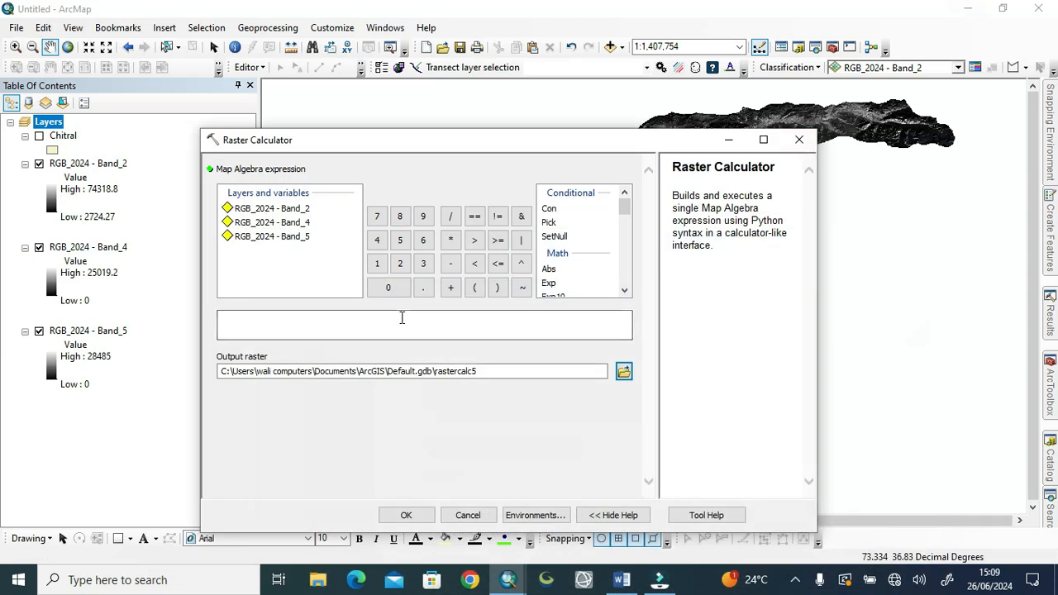
# Step: Enter the numerator Float("RGB_2024 - Band_5" - "RGB_2024 - Band_4") in the Map Algebra expression
pyautogui.click(402, 318)
pyautogui.scroll(-1, 553, 260)
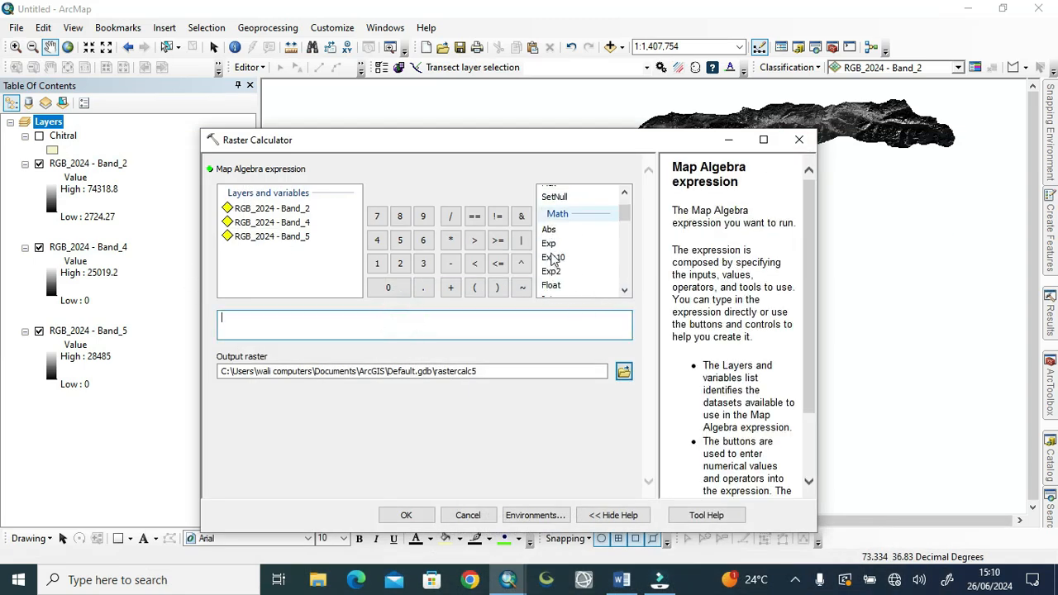
pyautogui.doubleClick(558, 286)
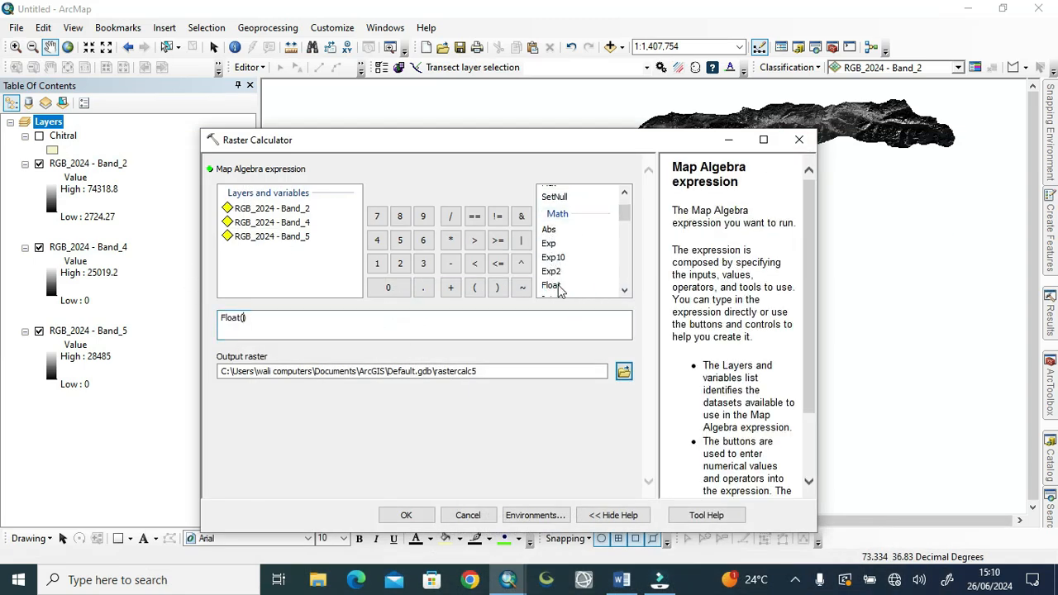
pyautogui.doubleClick(260, 237)
pyautogui.click(450, 264)
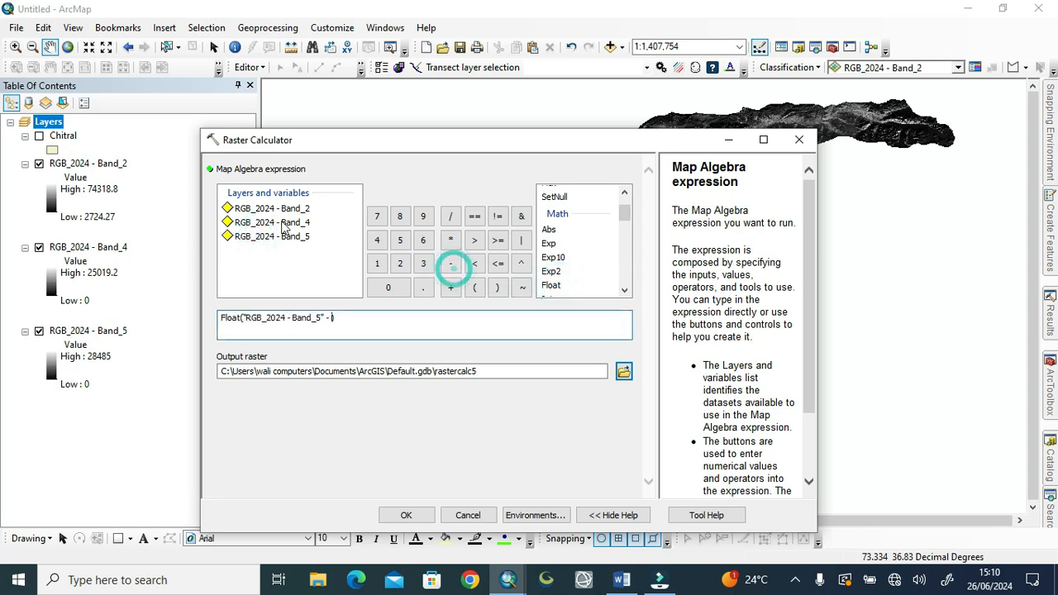
pyautogui.doubleClick(272, 222)
pyautogui.click(497, 320)
# Step: Divide the numerator by Float("RGB_2024 - Band_5" + "RGB_2024 - Band_4" + "RGB_2024 - Band_2"), checking the formula in Word
pyautogui.click(450, 216)
pyautogui.doubleClick(549, 284)
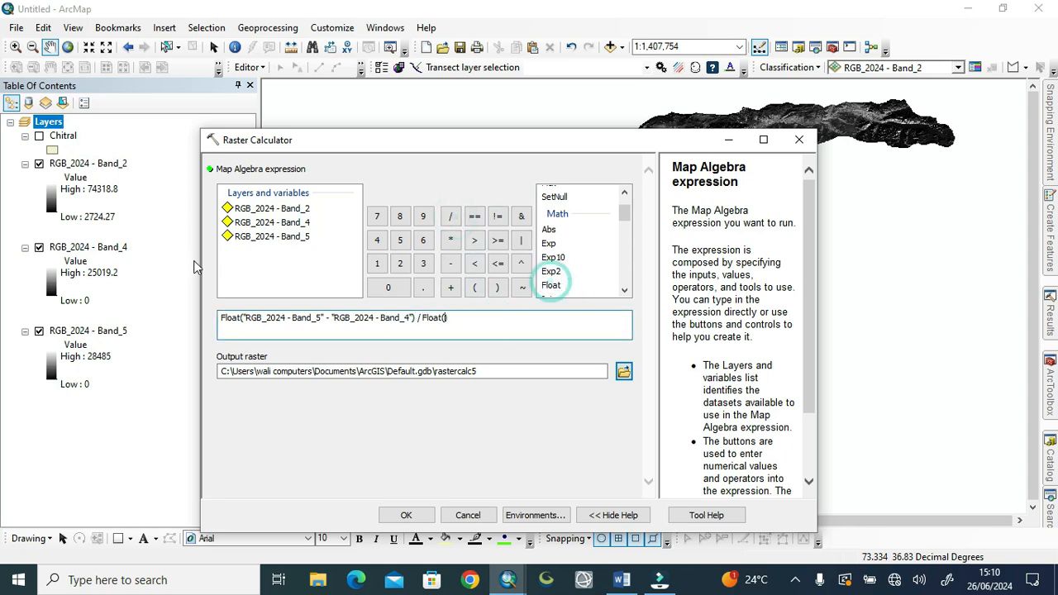
pyautogui.click(628, 583)
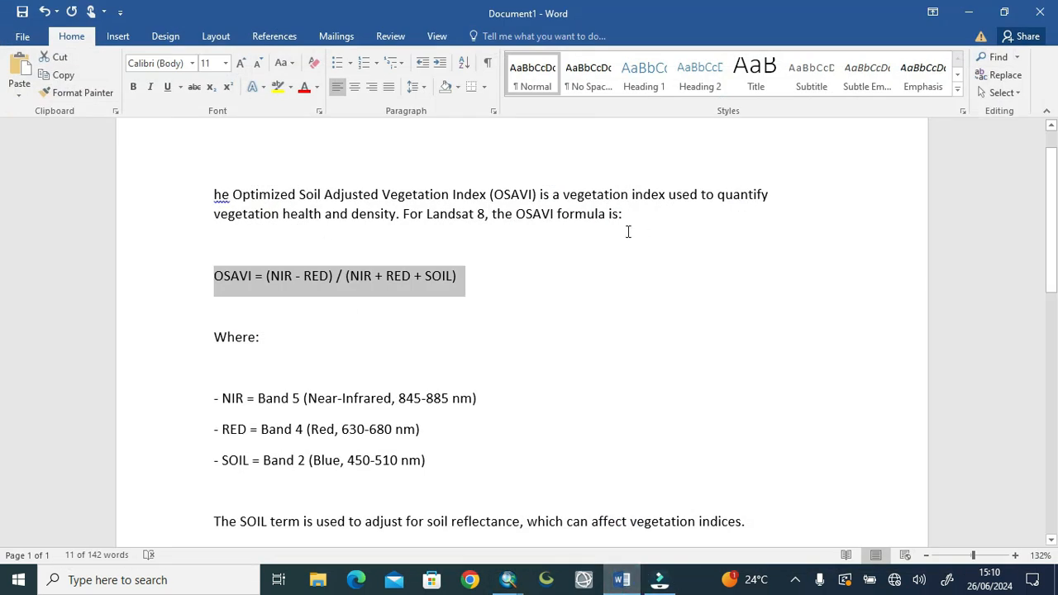
pyautogui.click(968, 13)
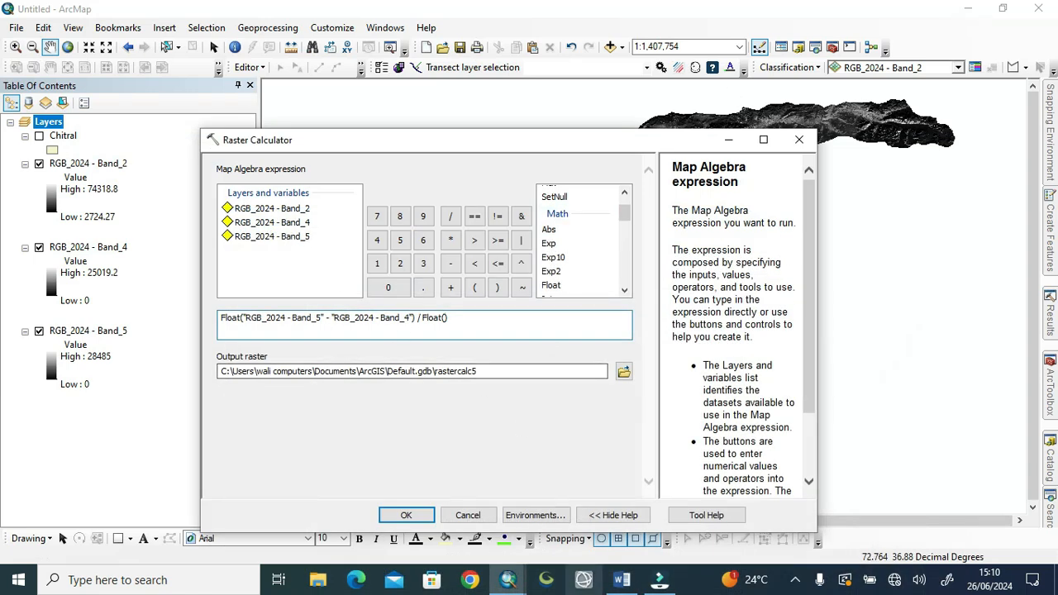
pyautogui.click(612, 583)
pyautogui.click(609, 584)
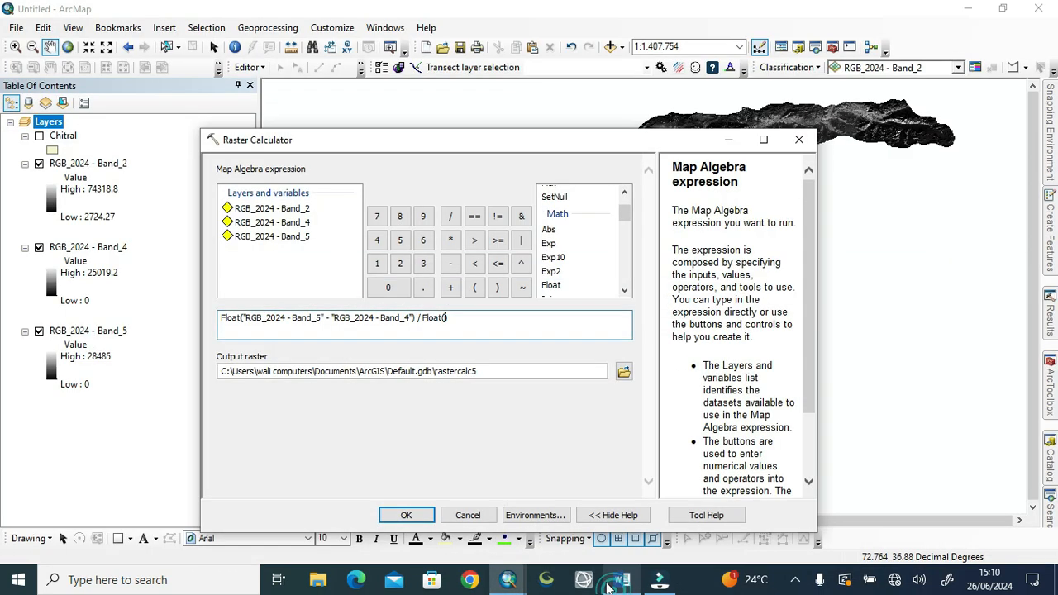
pyautogui.doubleClick(297, 237)
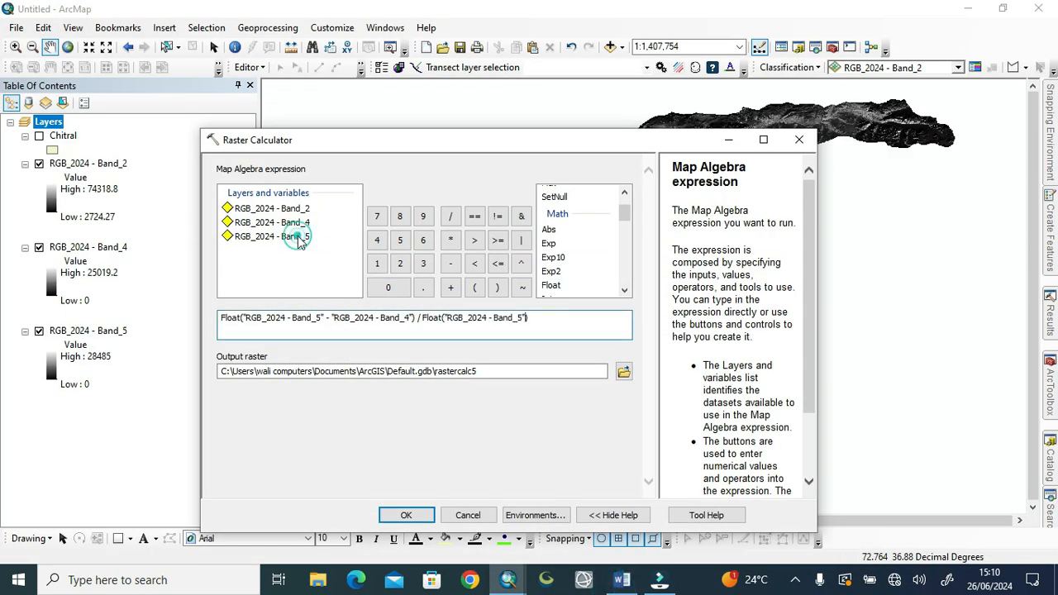
pyautogui.click(451, 286)
pyautogui.doubleClick(285, 223)
pyautogui.click(442, 289)
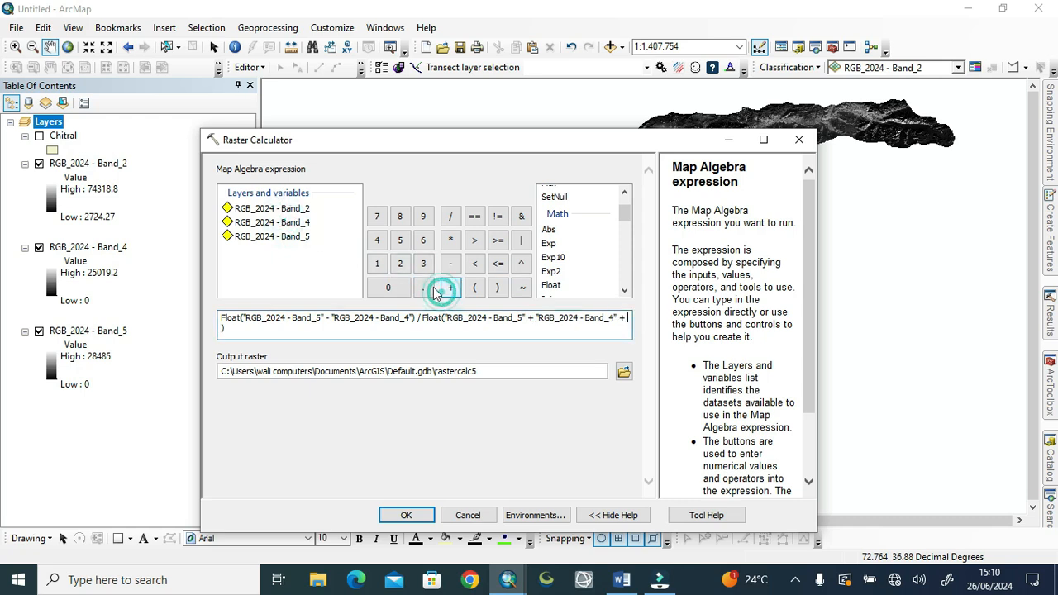
pyautogui.doubleClick(289, 211)
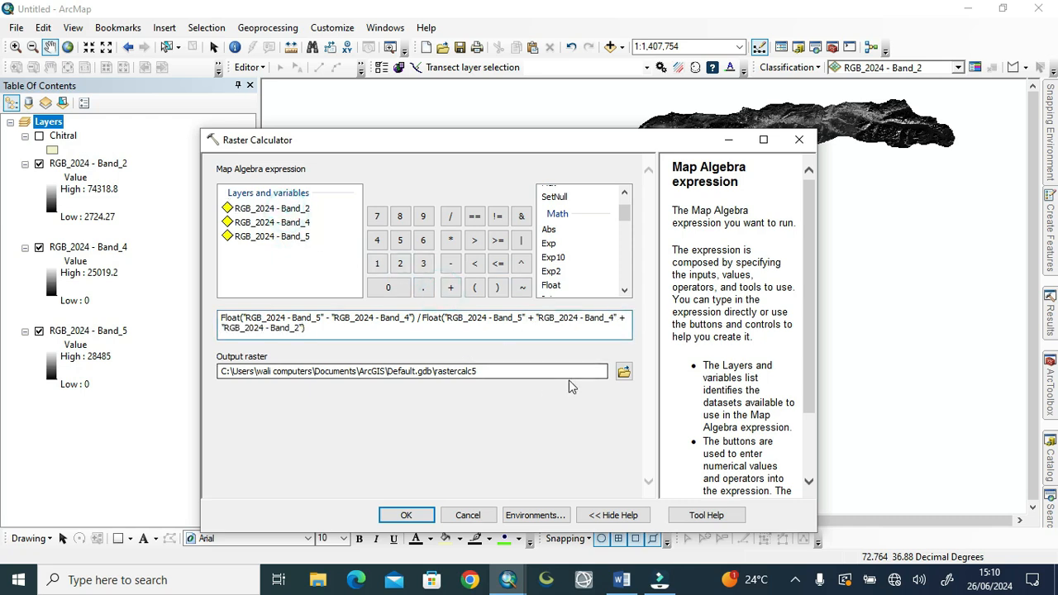
# Step: Save the output raster as OSVI in New File Geodatabase (2).gdb and run the calculation
pyautogui.click(623, 373)
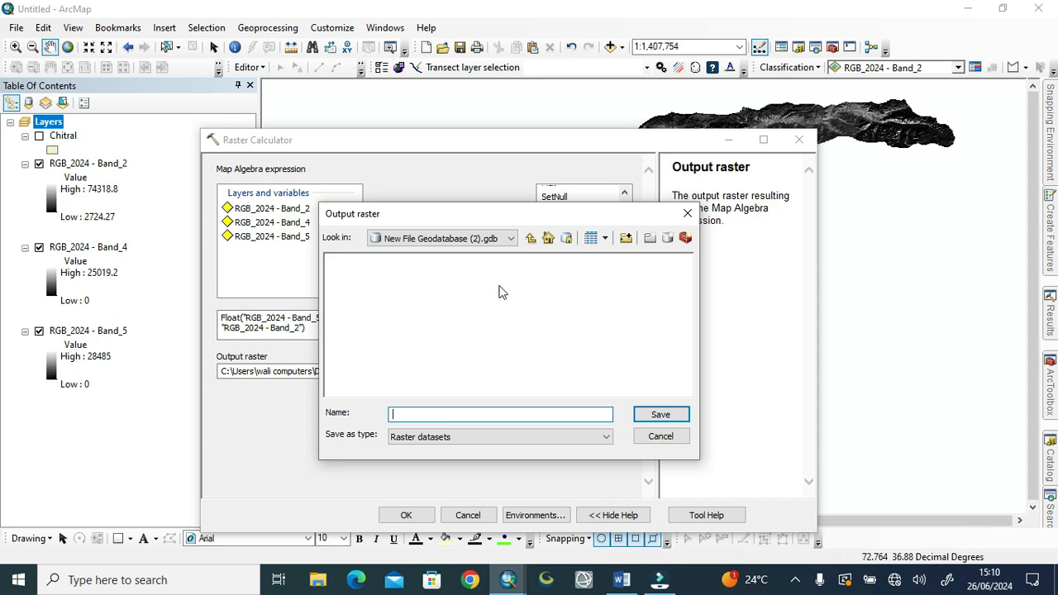
pyautogui.click(530, 239)
pyautogui.doubleClick(422, 313)
pyautogui.click(472, 415)
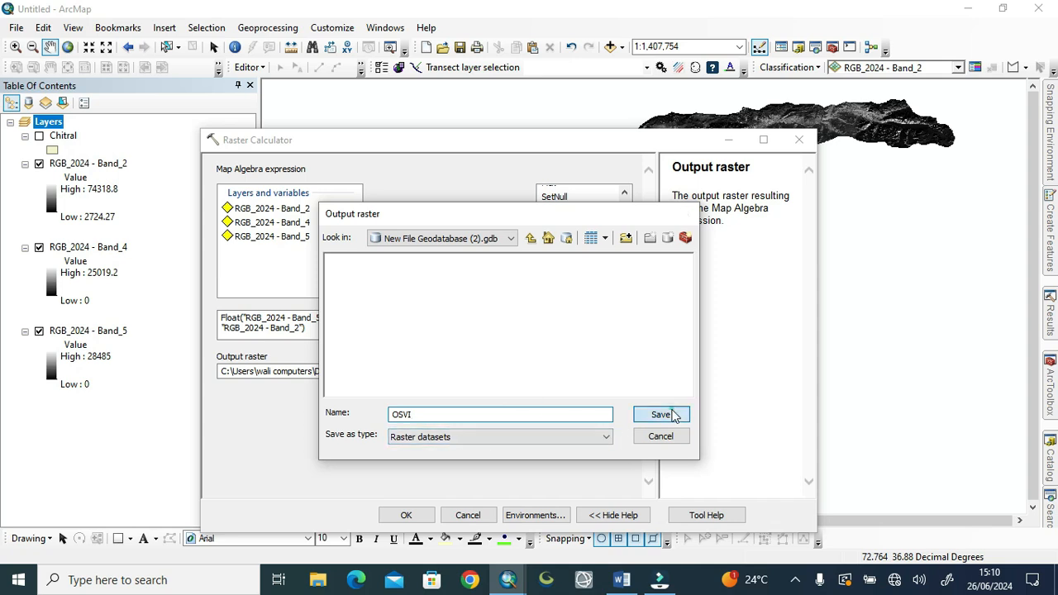
pyautogui.click(661, 413)
pyautogui.click(414, 518)
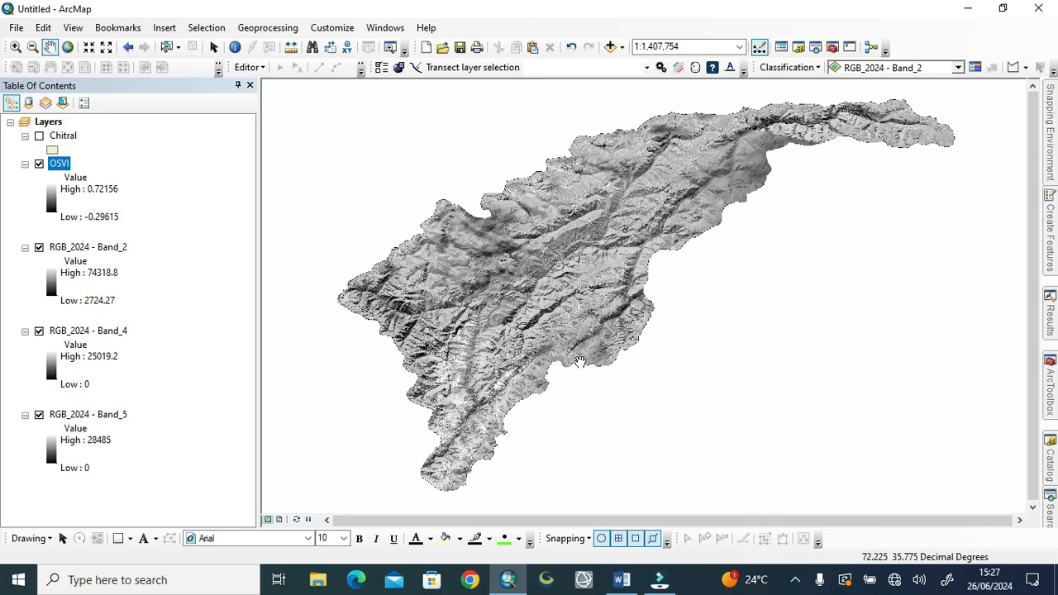
# Step: In the OSVI layer's symbology, choose the magenta-to-yellow-to-olive-green color ramp for the stretched values
pyautogui.click(60, 164)
pyautogui.rightClick(58, 164)
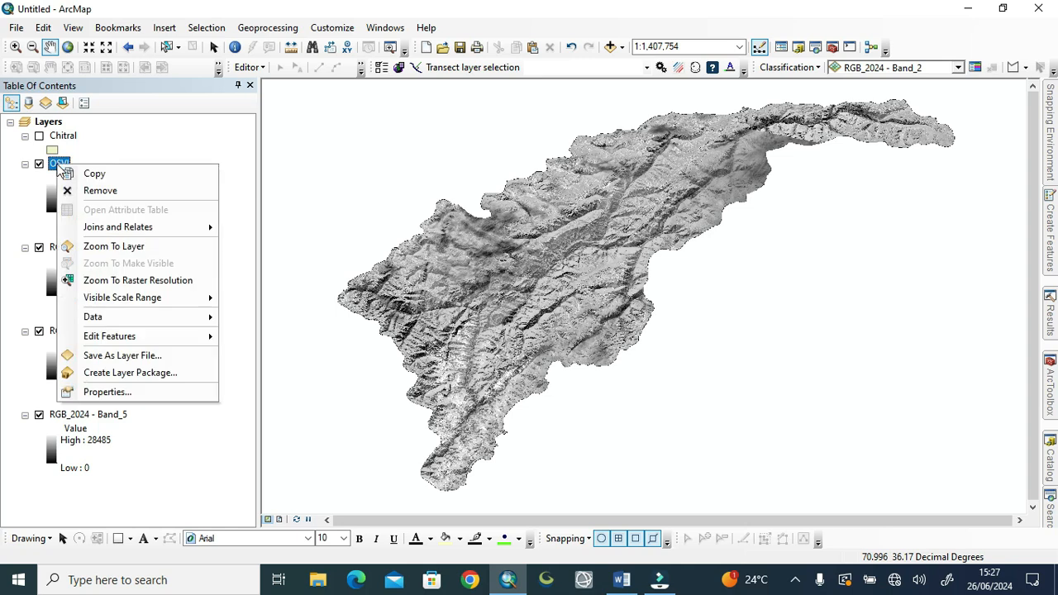
pyautogui.click(115, 385)
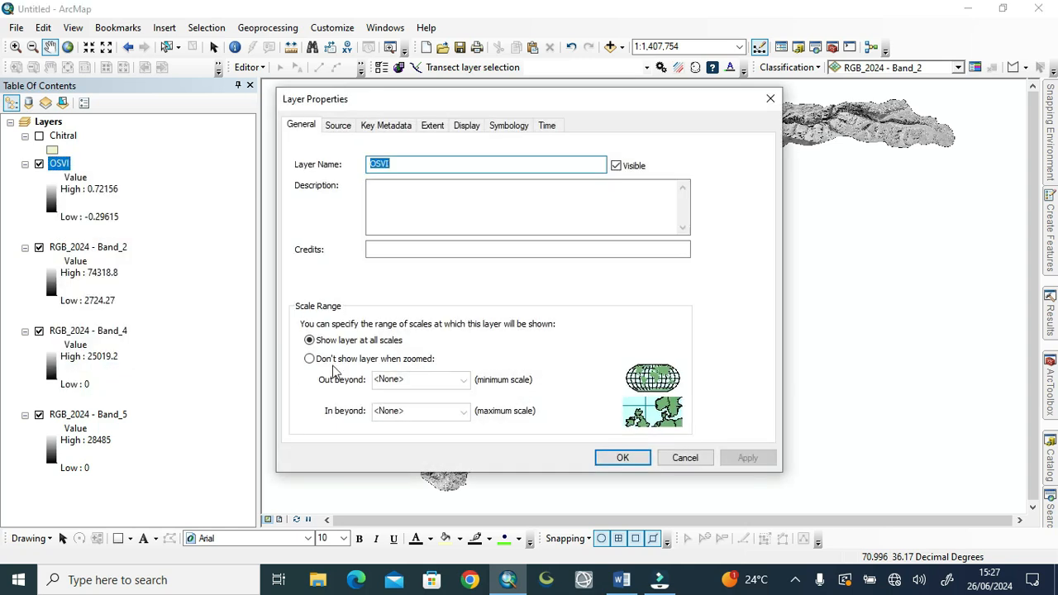
pyautogui.click(518, 131)
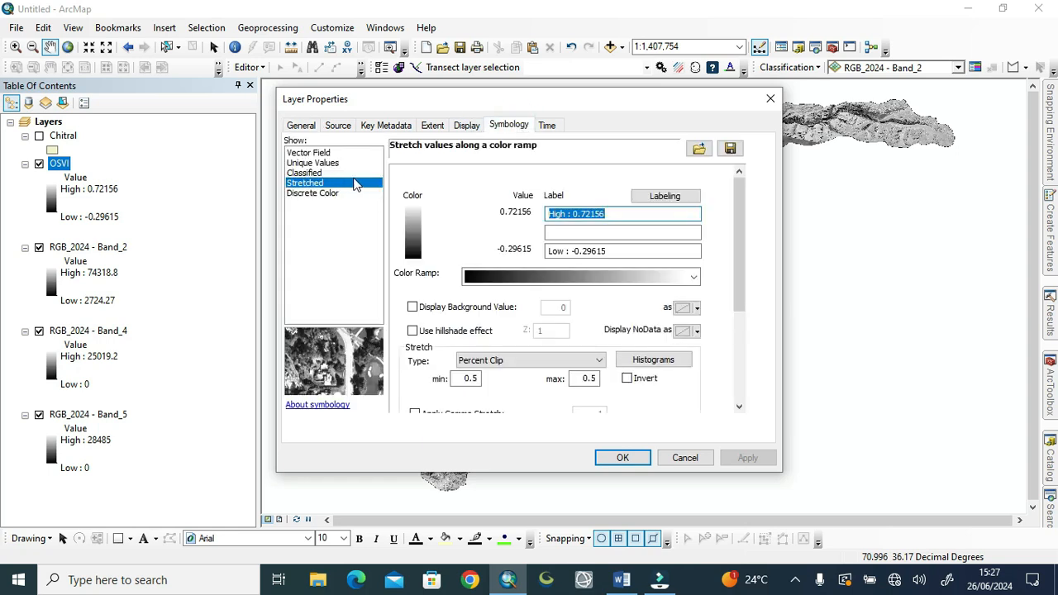
pyautogui.click(519, 282)
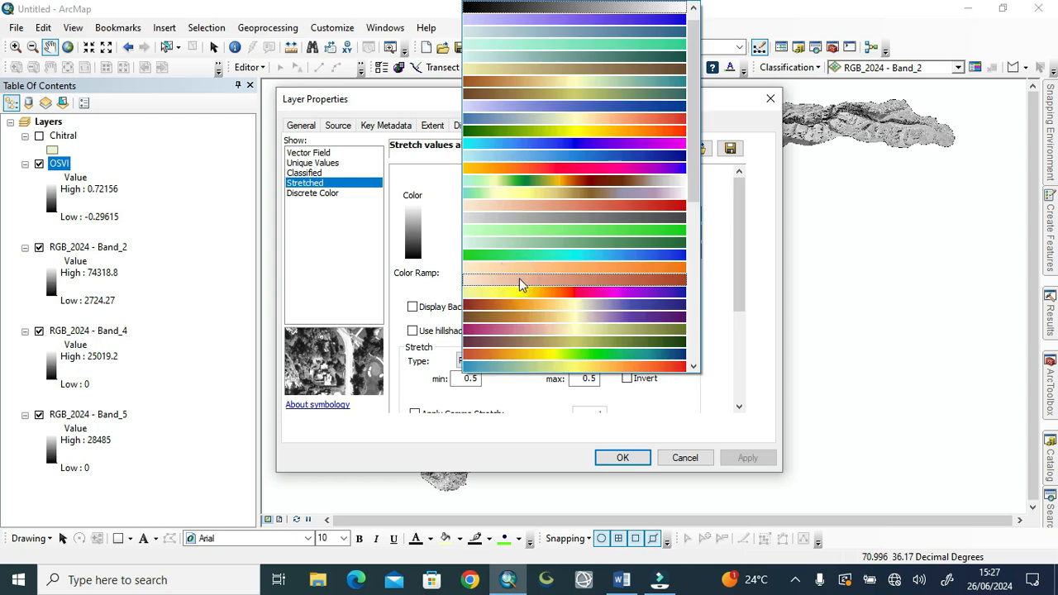
pyautogui.click(562, 335)
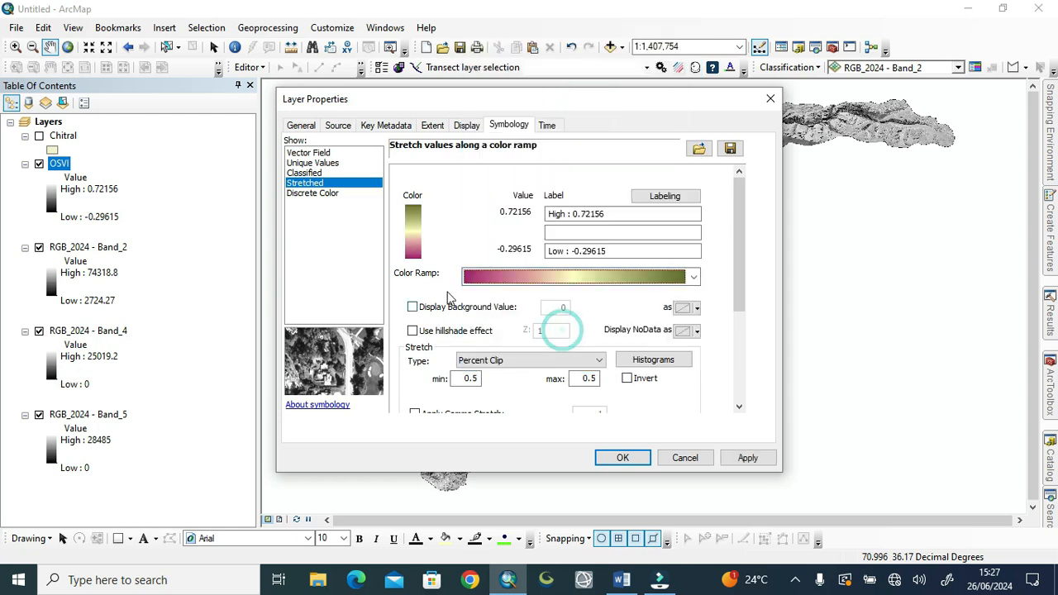
# Step: Set the OSVI layer's stretch type to Histogram Equalize and apply the new symbology to the map
pyautogui.click(562, 361)
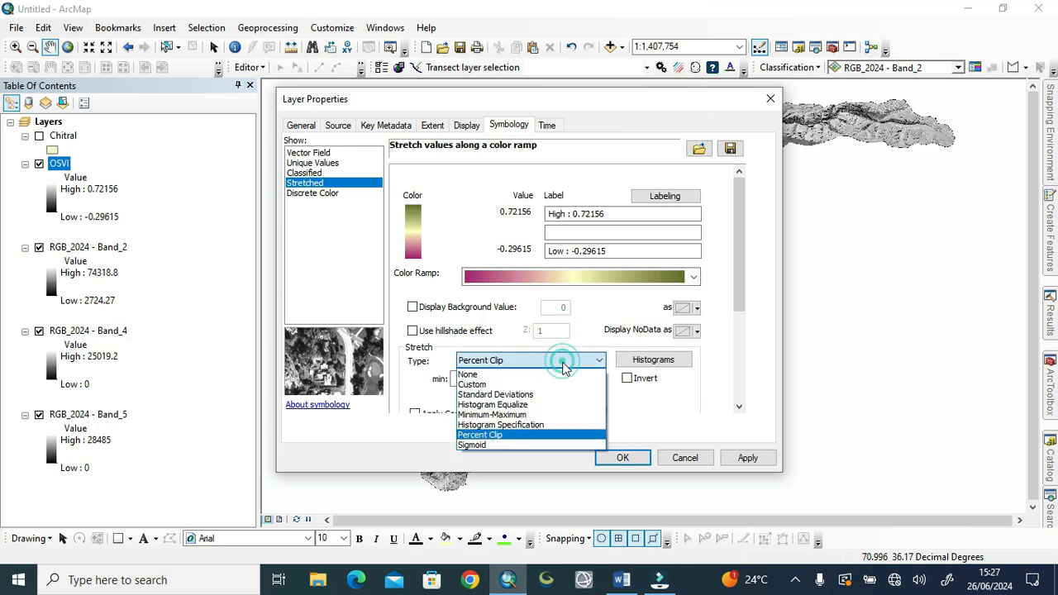
pyautogui.click(495, 404)
pyautogui.click(616, 460)
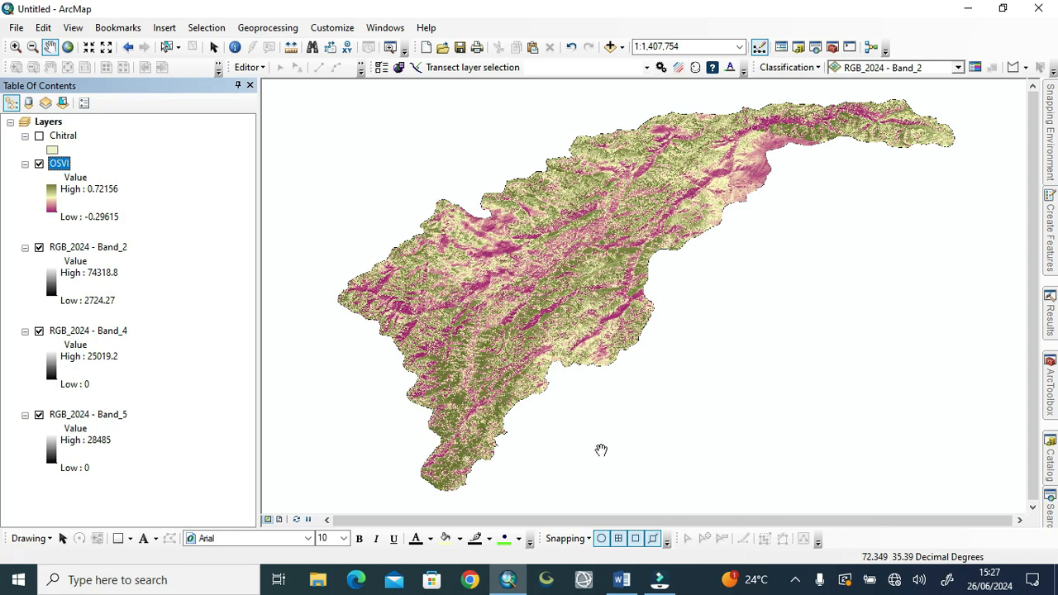
pyautogui.scroll(-3, 493, 334)
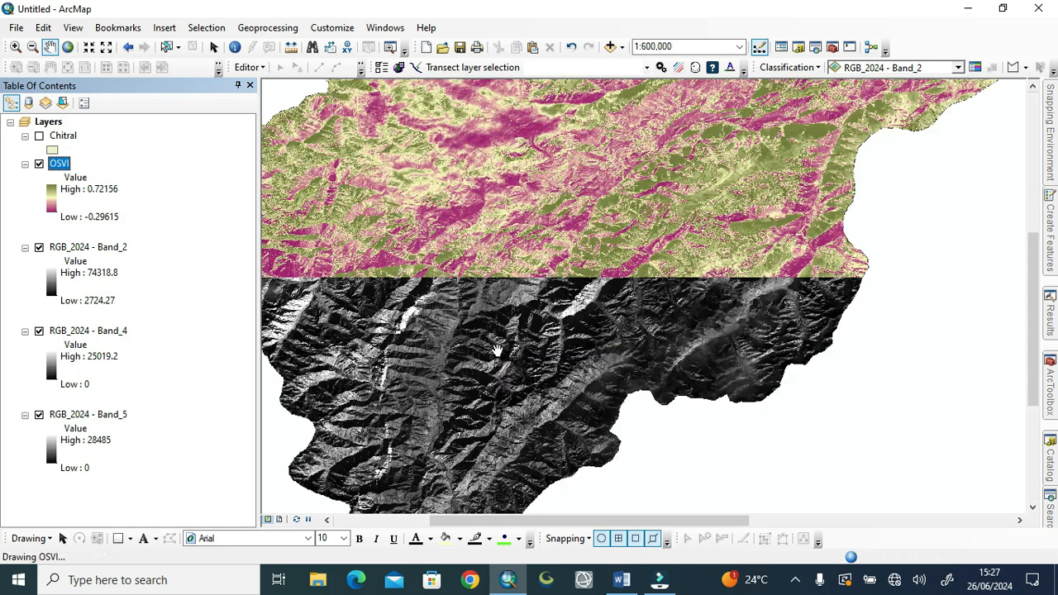
# Step: Examine the symbolized OSVI raster up close across the mountain valleys and slopes, and again at a wider map extent
pyautogui.scroll(-2, 507, 329)
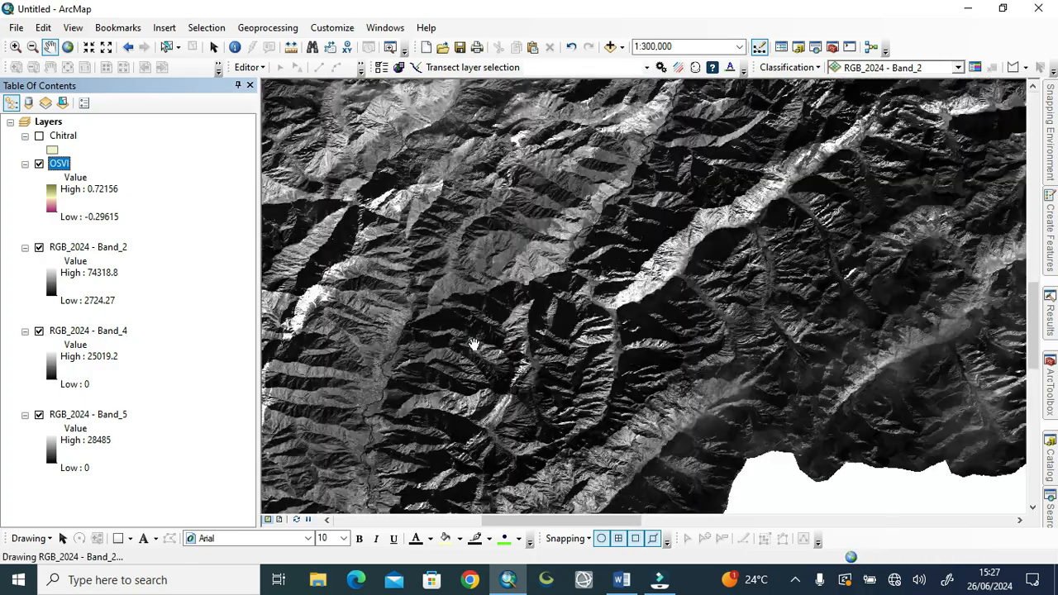
pyautogui.scroll(-2, 474, 351)
pyautogui.scroll(-1, 474, 351)
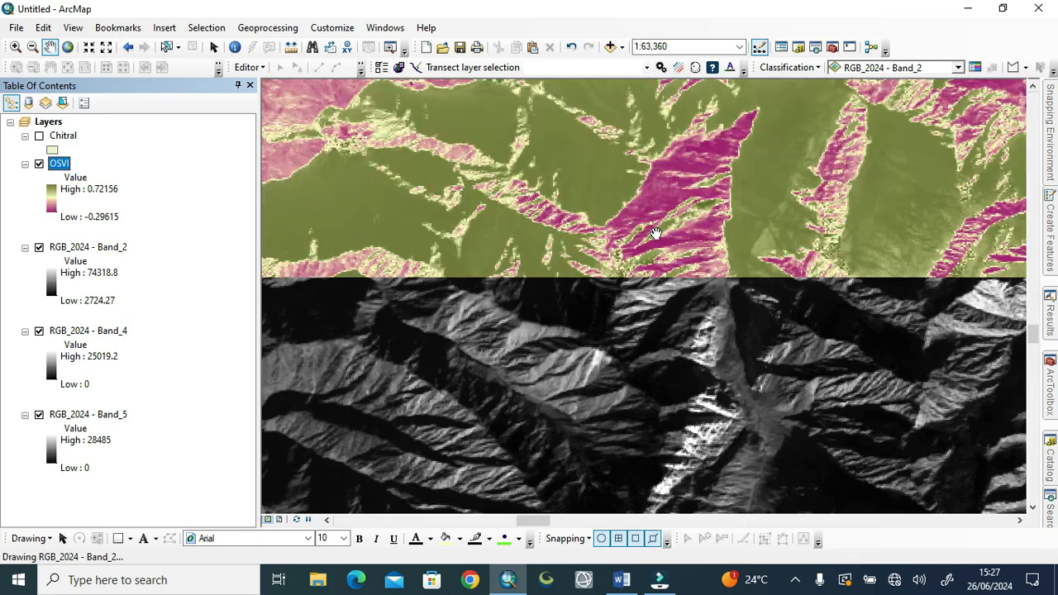
pyautogui.moveTo(510, 359); pyautogui.dragTo(602, 289)
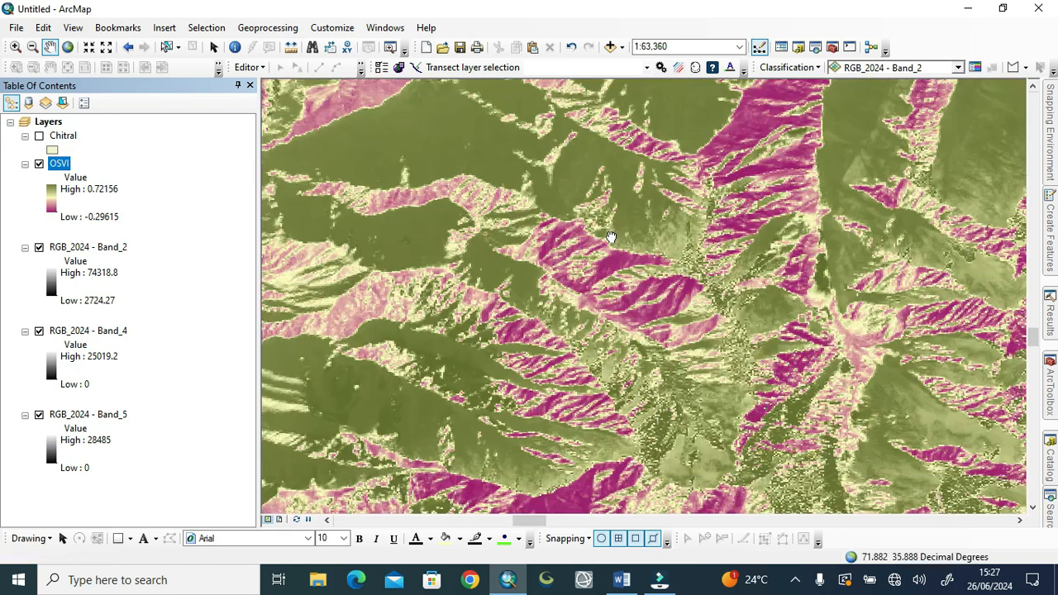
pyautogui.moveTo(612, 237); pyautogui.dragTo(556, 261)
pyautogui.moveTo(515, 242); pyautogui.dragTo(614, 290)
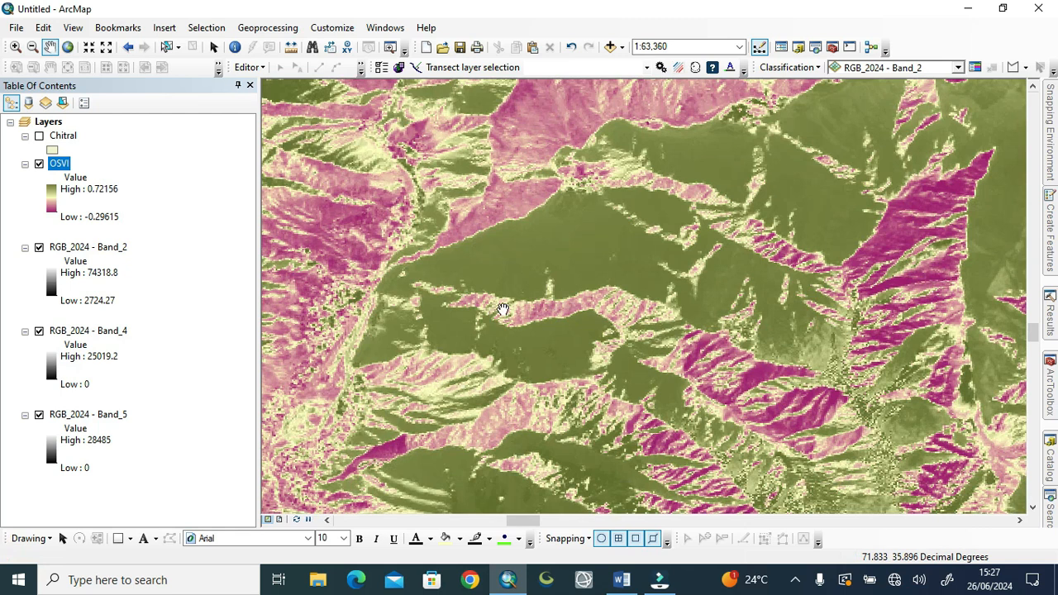
pyautogui.moveTo(417, 303); pyautogui.dragTo(632, 301)
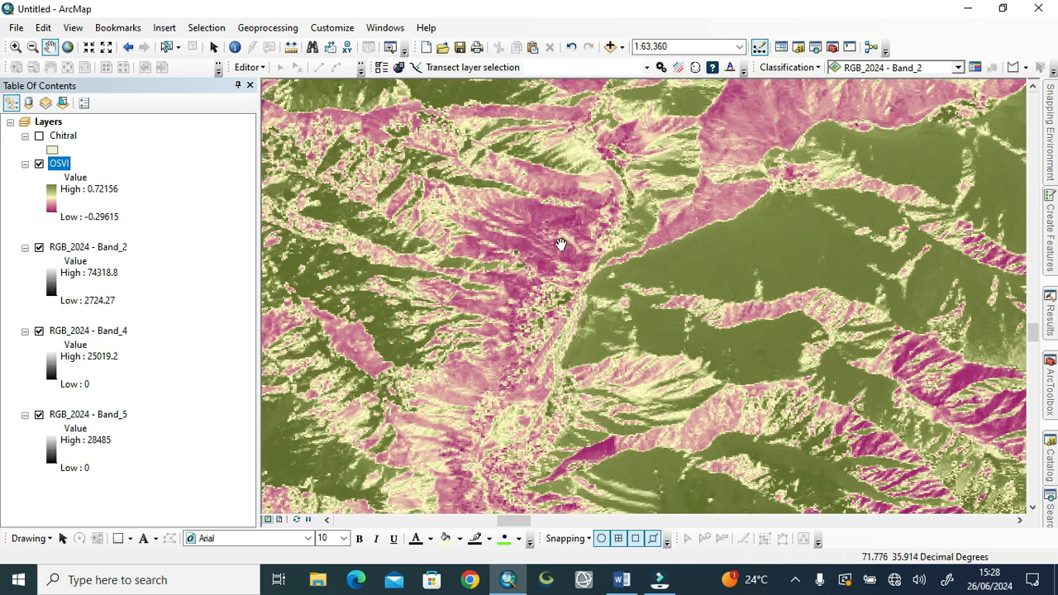
pyautogui.moveTo(727, 271); pyautogui.dragTo(689, 293)
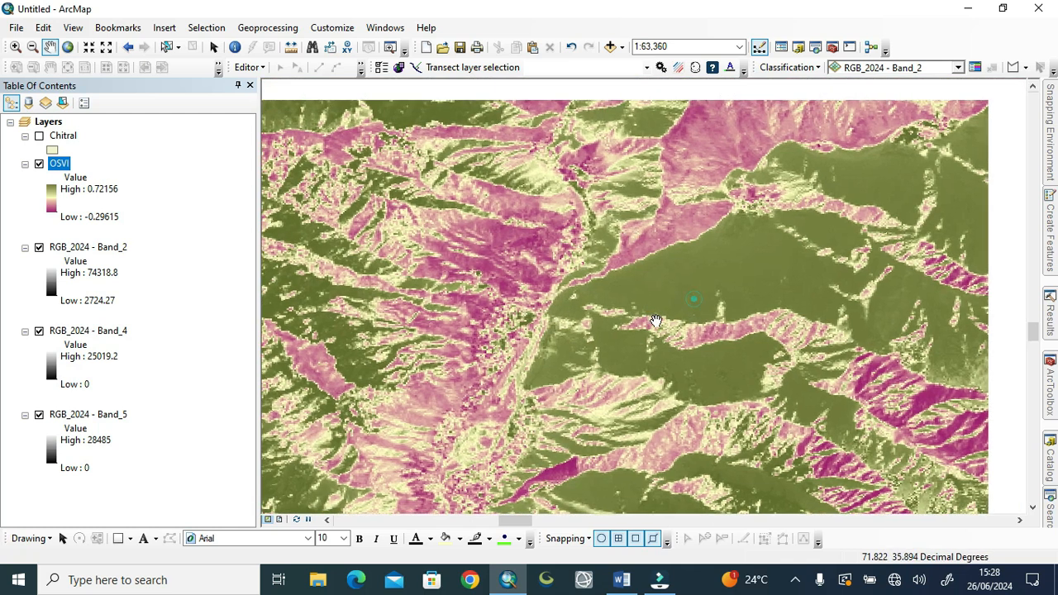
pyautogui.scroll(2, 675, 299)
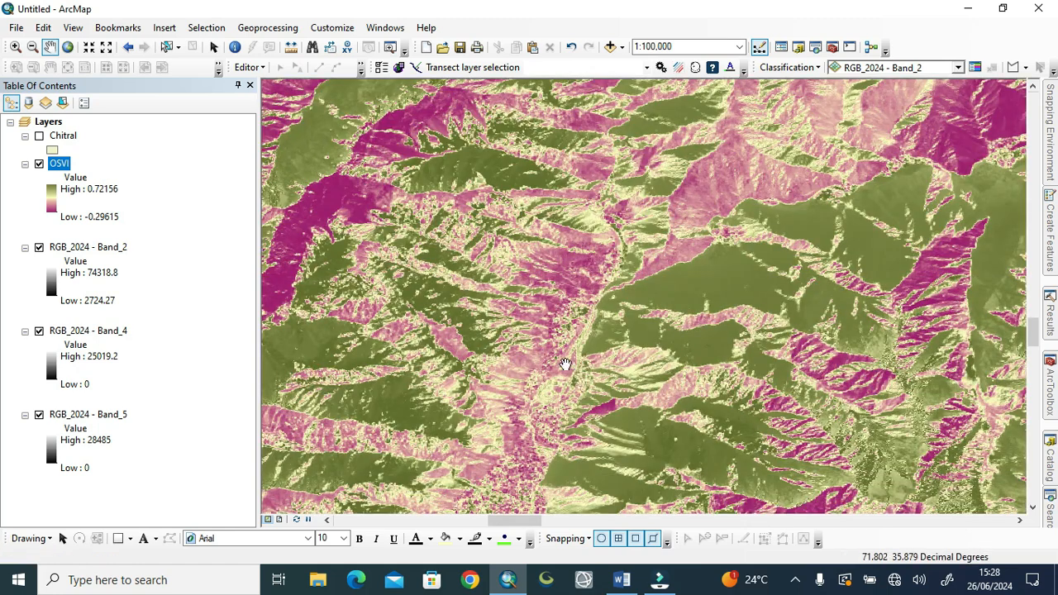
pyautogui.scroll(3, 569, 366)
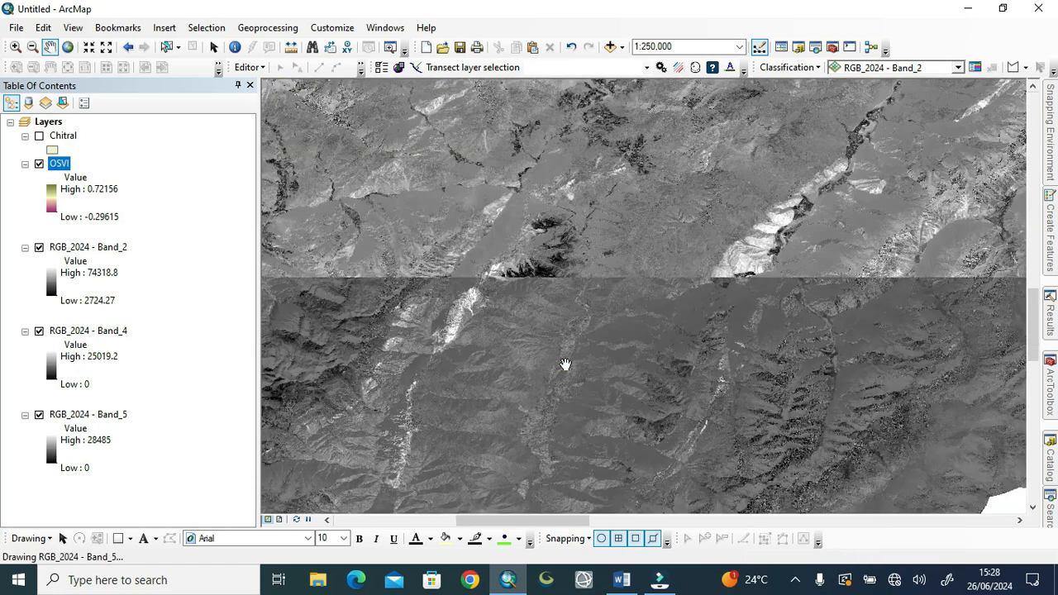
pyautogui.scroll(3, 565, 364)
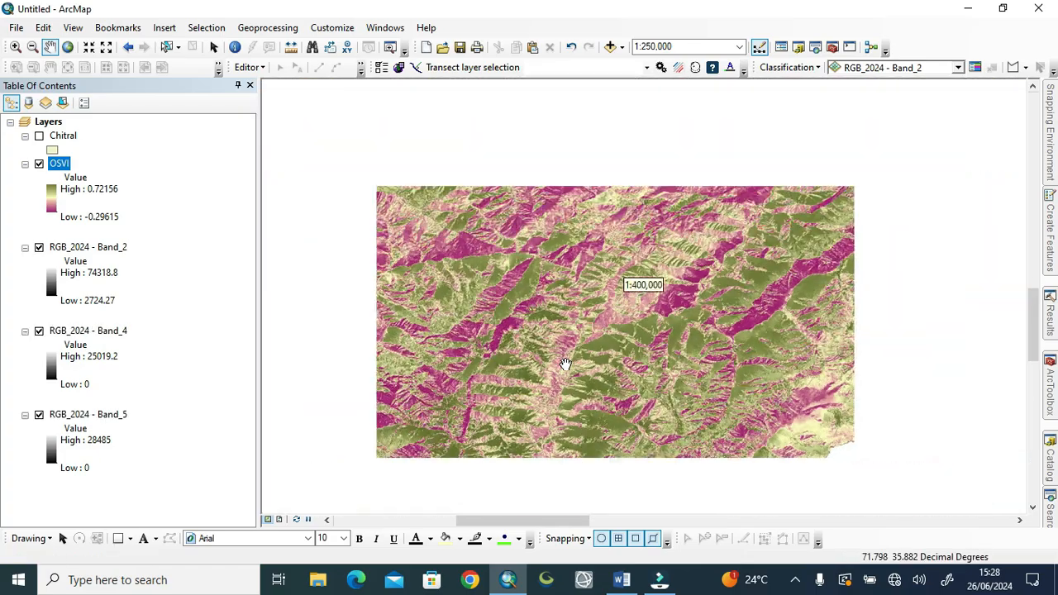